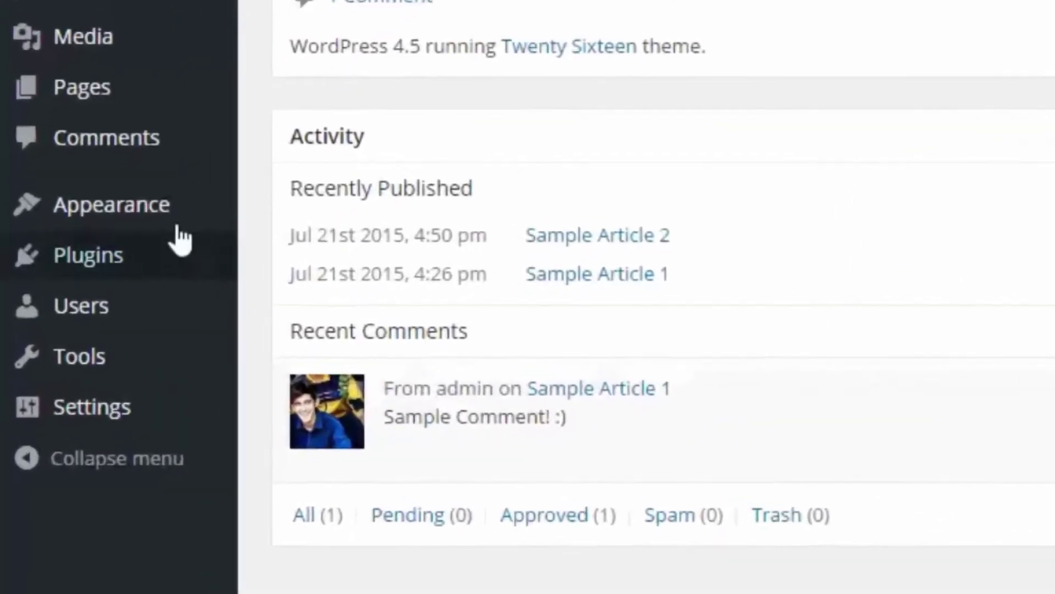
Search Plugins > Add New for Coming Soon Page & Maintenance Mode by SeedProd and install it.
click(264, 297)
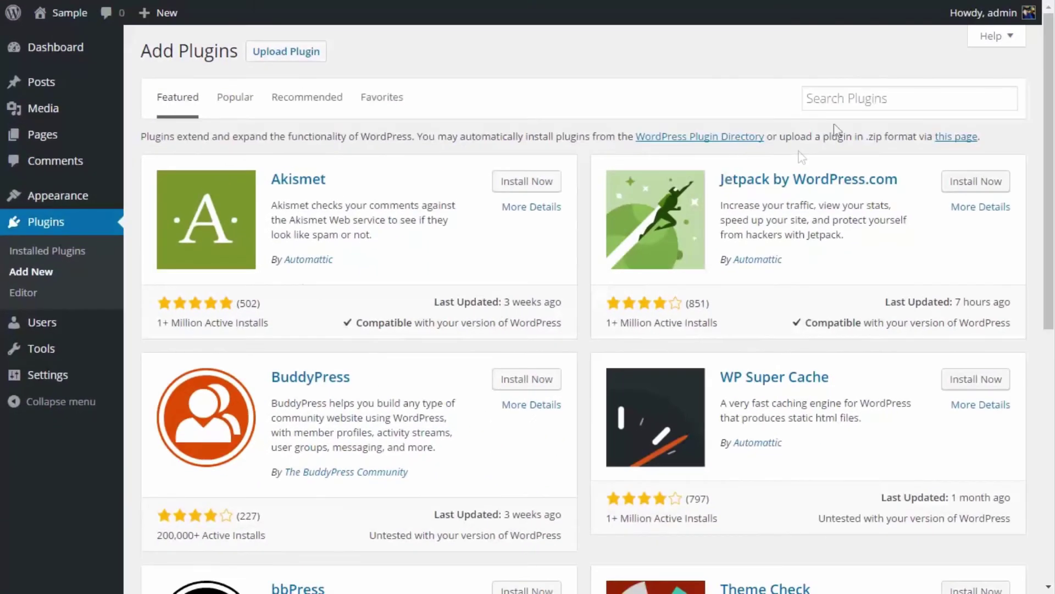
click(907, 85)
text(Coming Soon Page & Maintenance Mode by SeedProd)
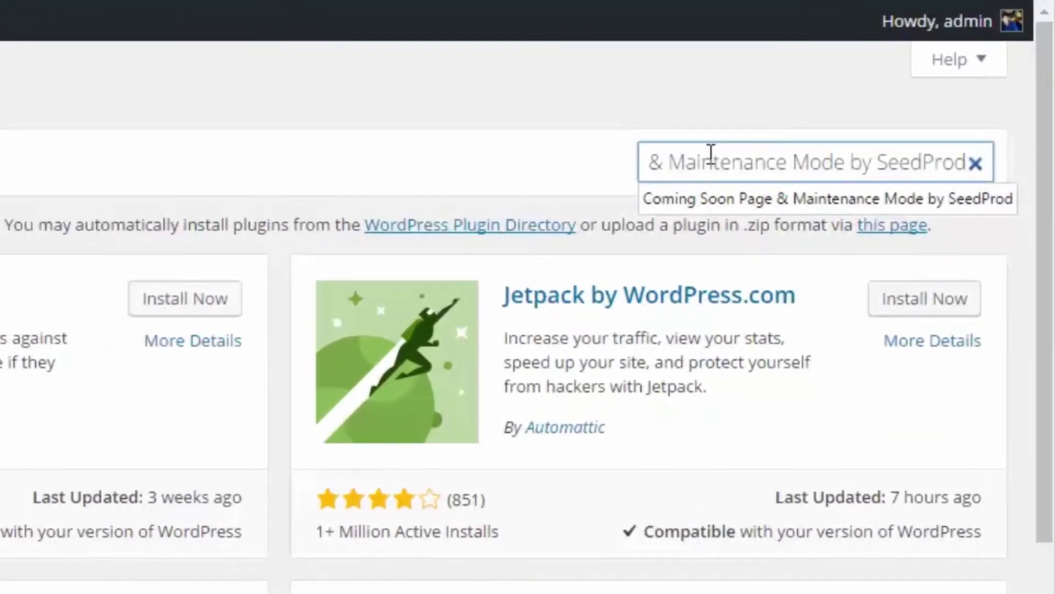
key(Return)
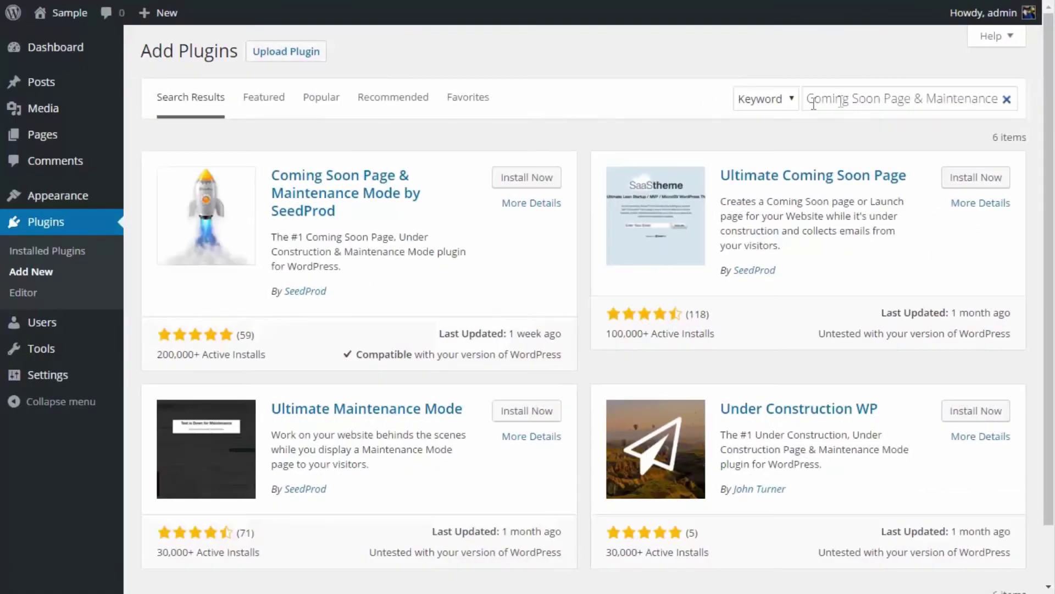
click(520, 186)
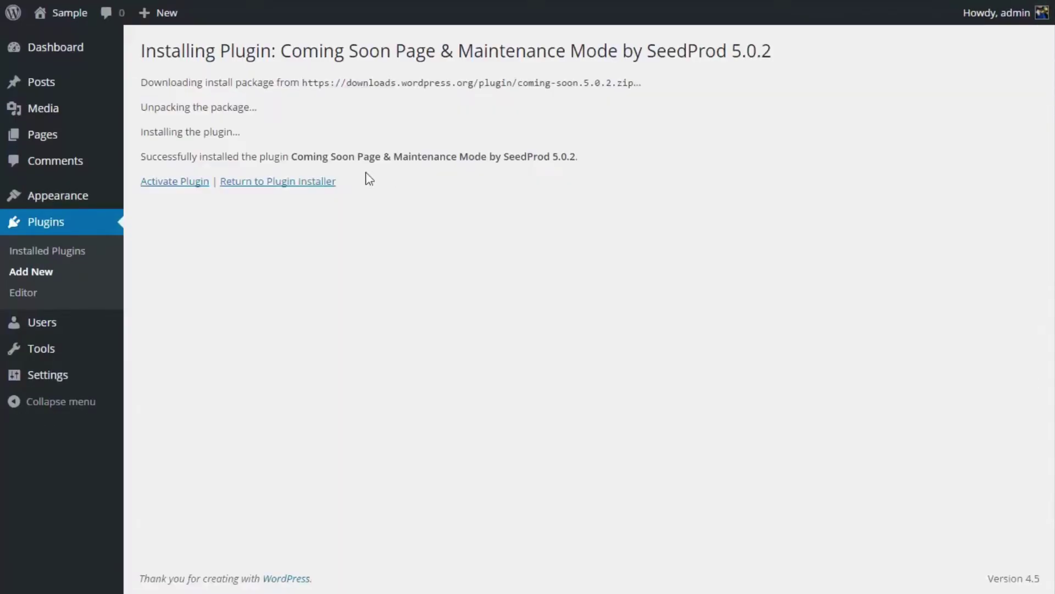
Activate the SeedProd plugin and bring up its settings page.
click(175, 181)
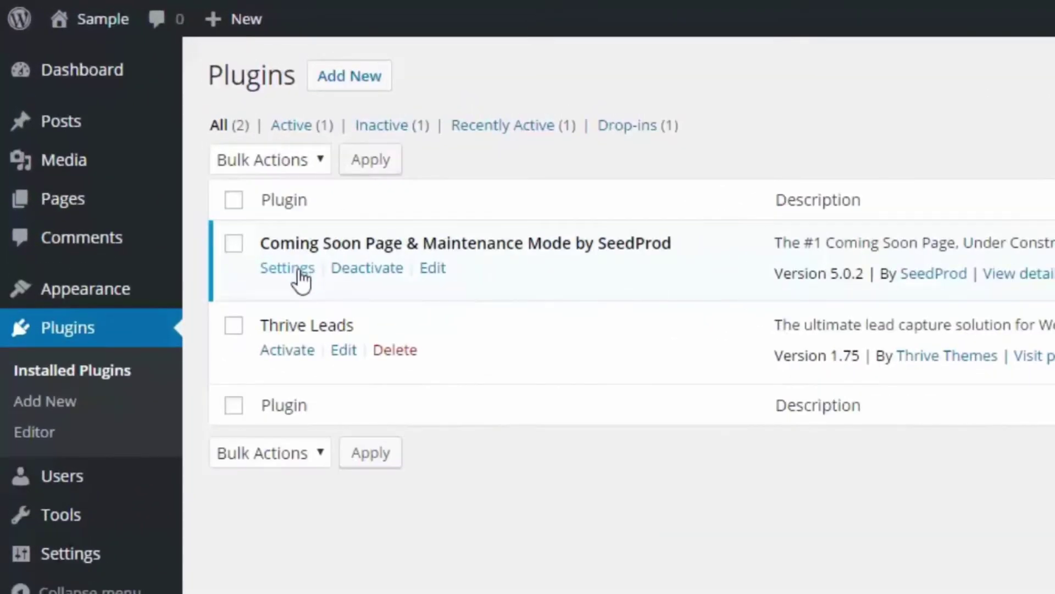
click(205, 187)
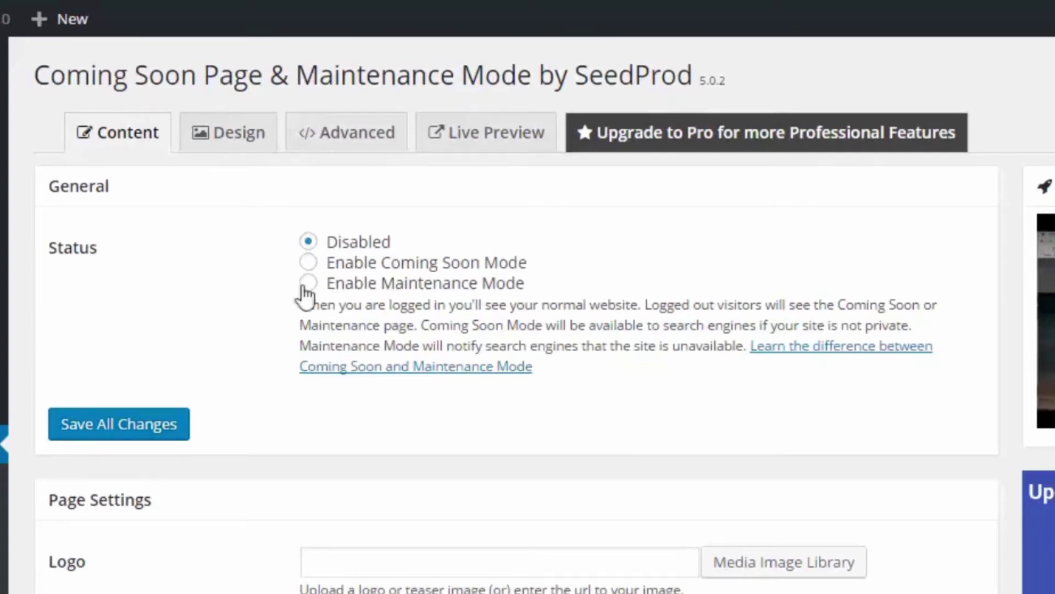
Set the status to Enable Maintenance Mode and insert Logo.png from the media library as the logo.
click(307, 286)
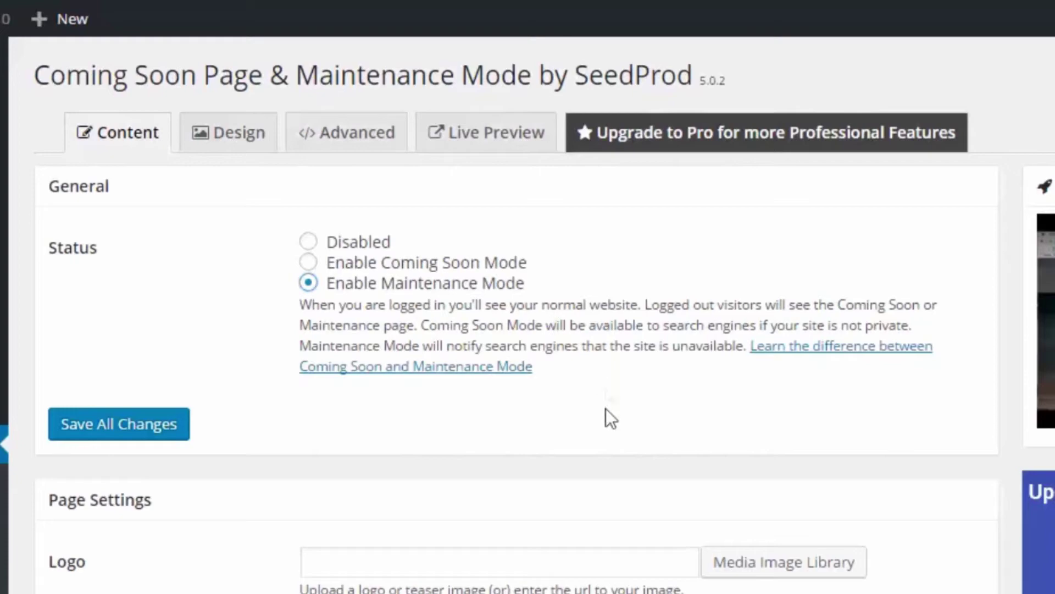
scroll(601, 427, down, 3)
scroll(601, 426, down, 2)
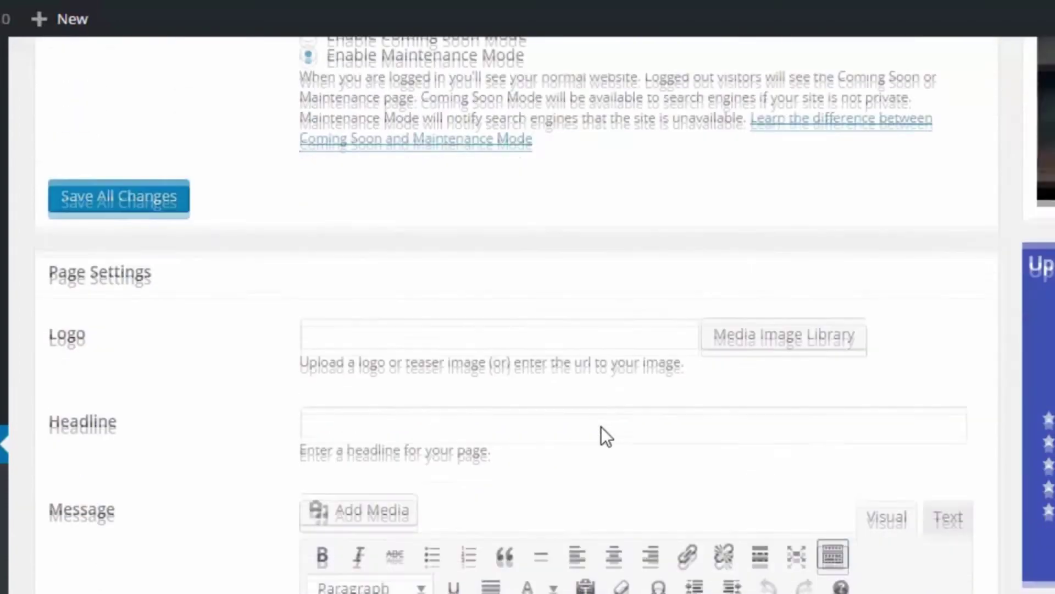
scroll(601, 426, down, 3)
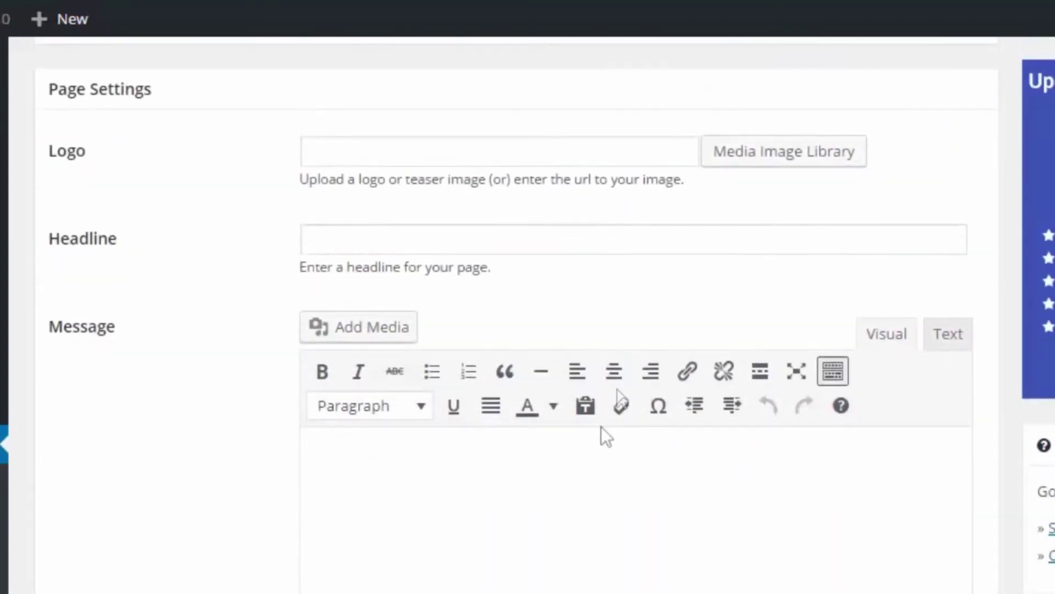
click(700, 117)
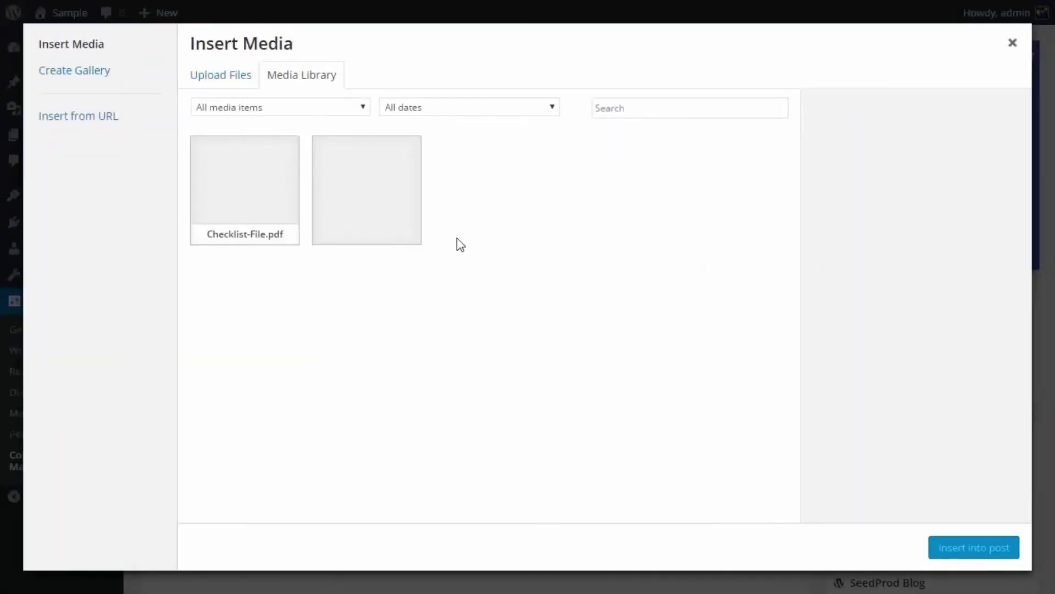
click(340, 209)
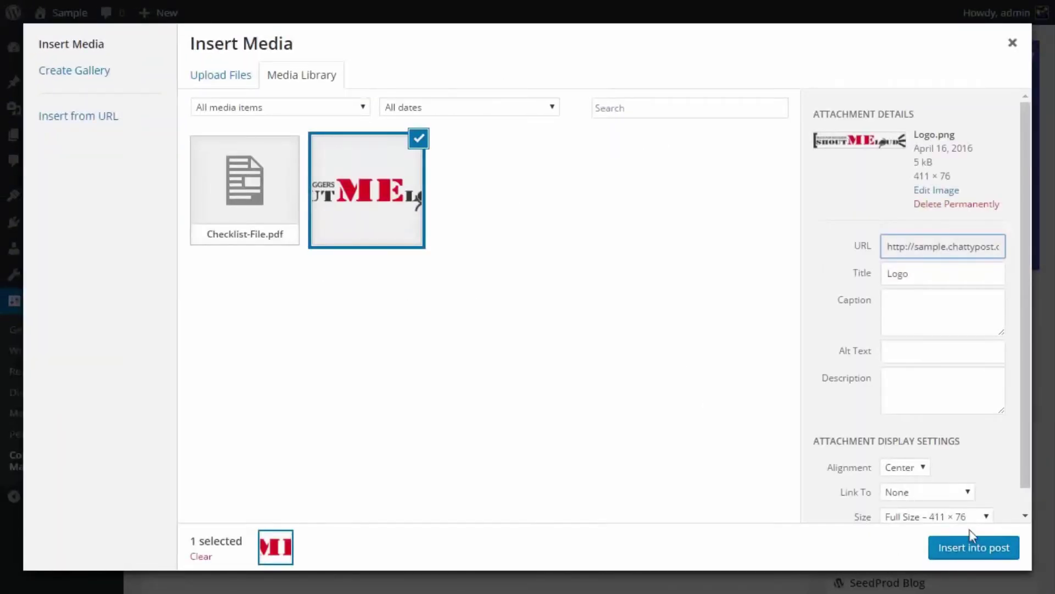
click(969, 548)
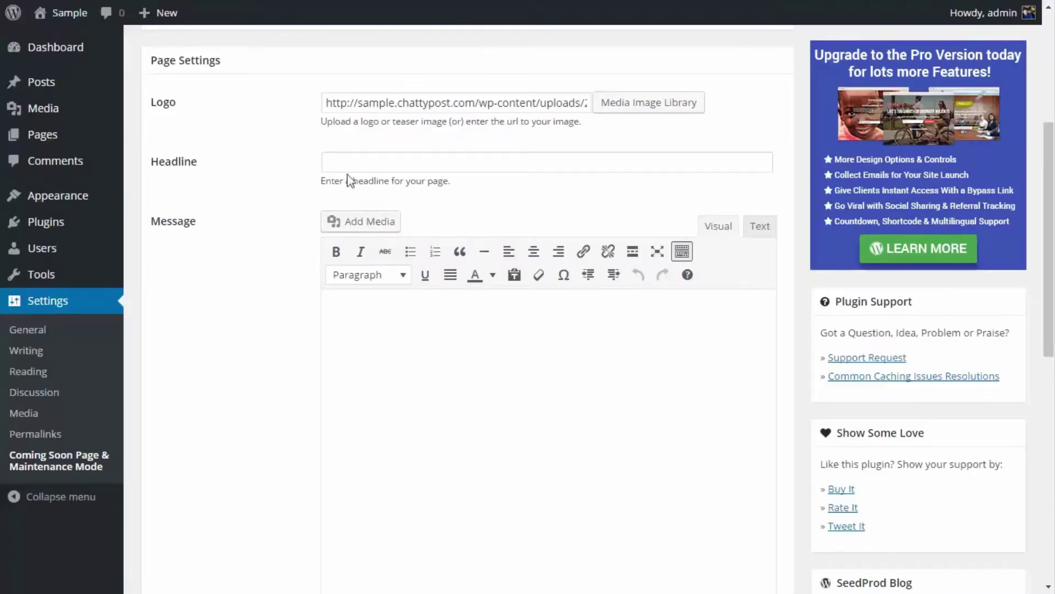
click(348, 163)
text(ShoutMeLoud is currently under maintenance!)
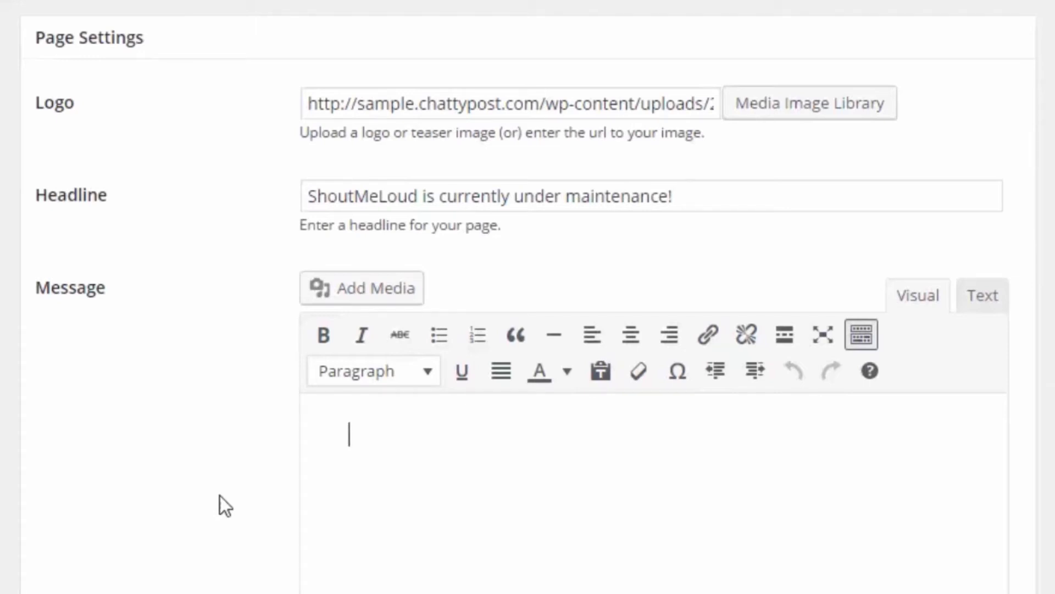
text(We are cu)
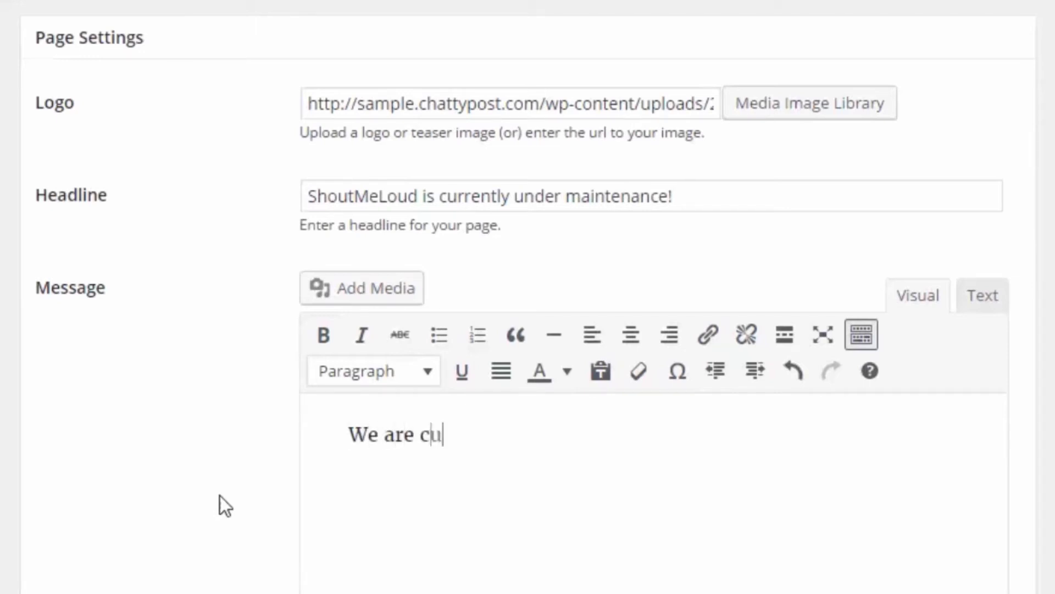
text(rrently working to make ShoutMeLoud better. Please check back in a few hours.)
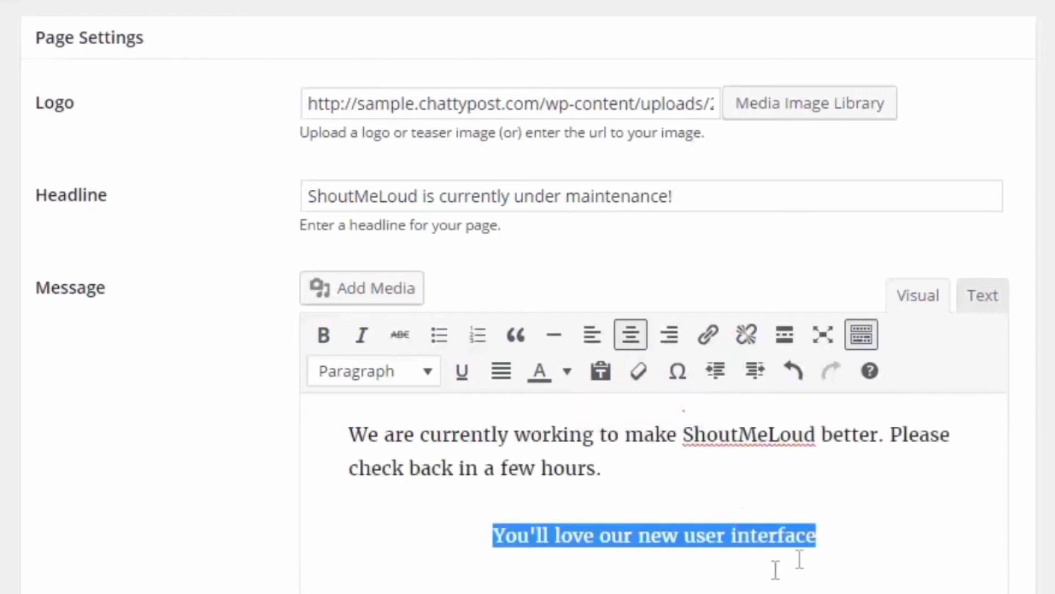
Deselect the centred closing line of the maintenance message.
click(816, 561)
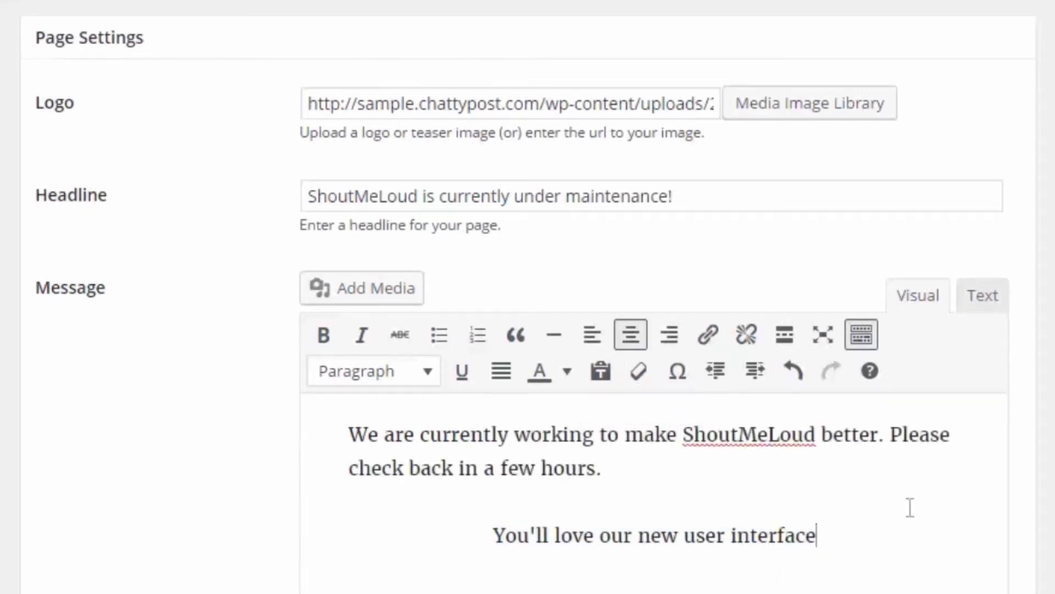
scroll(528, 297, down, 2)
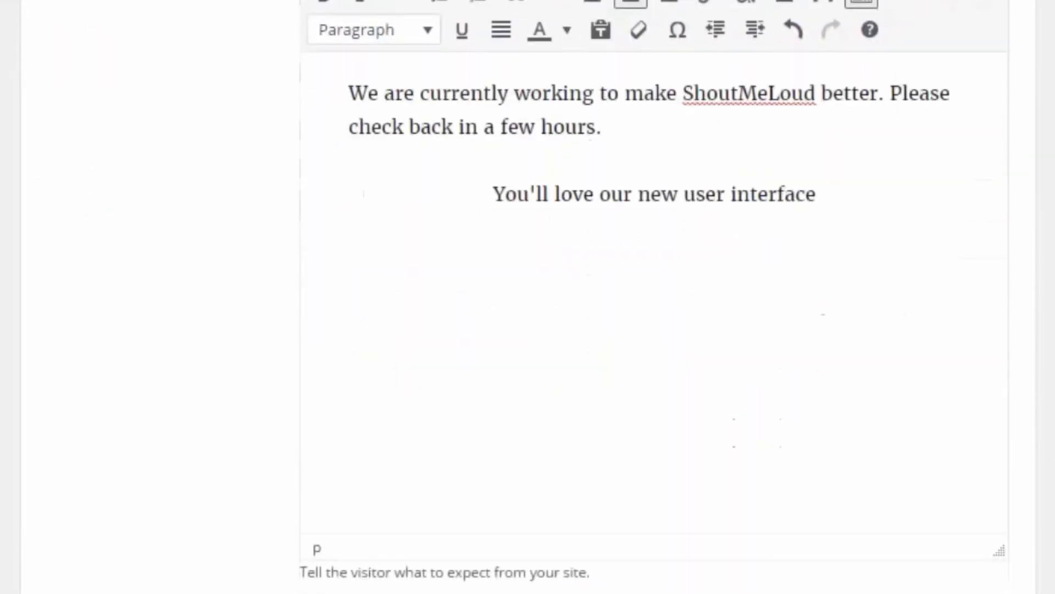
scroll(528, 297, down, 2)
scroll(528, 297, down, 1)
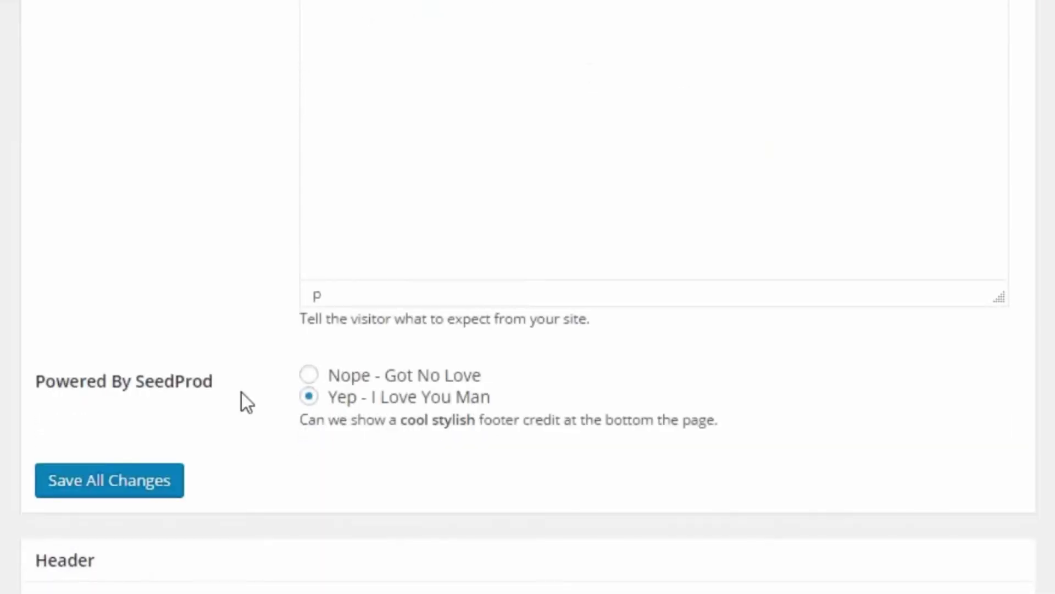
Choose 'Nope - Got No Love' for Powered By SeedProd and save all changes.
click(308, 396)
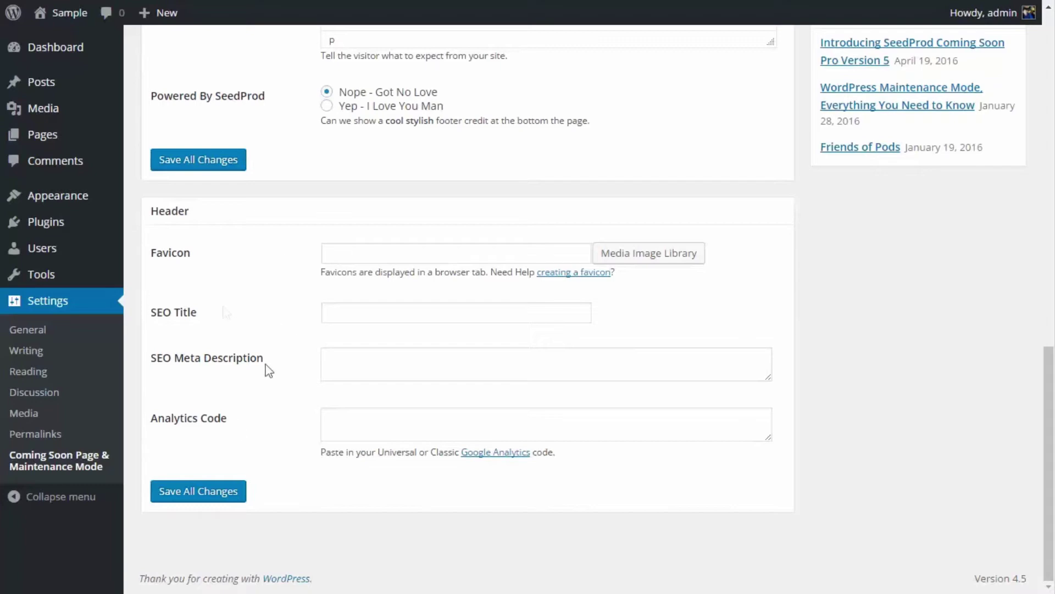
click(216, 495)
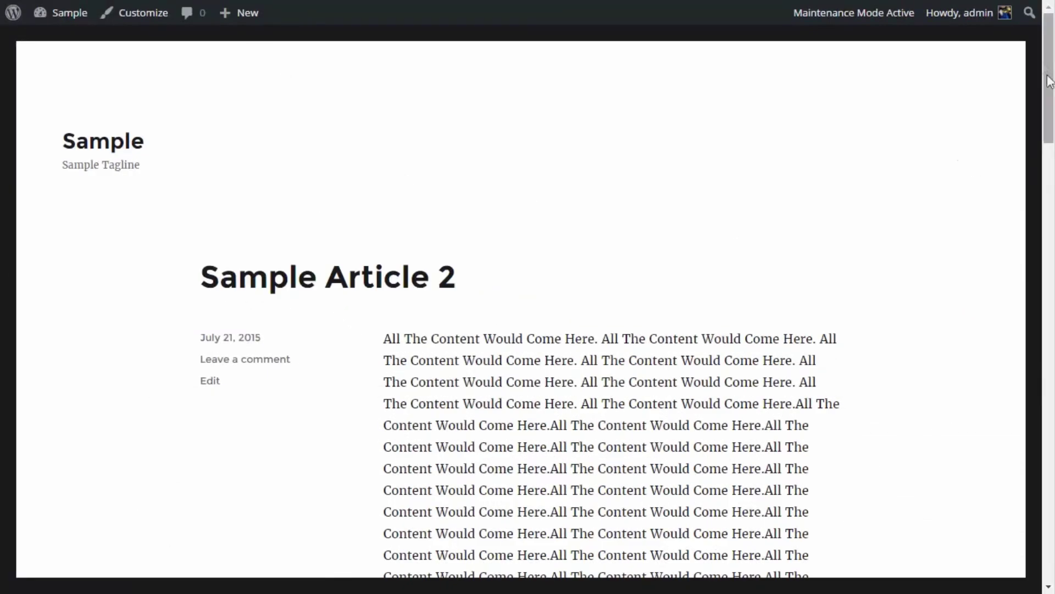
drag(1050, 134, 1049, 213)
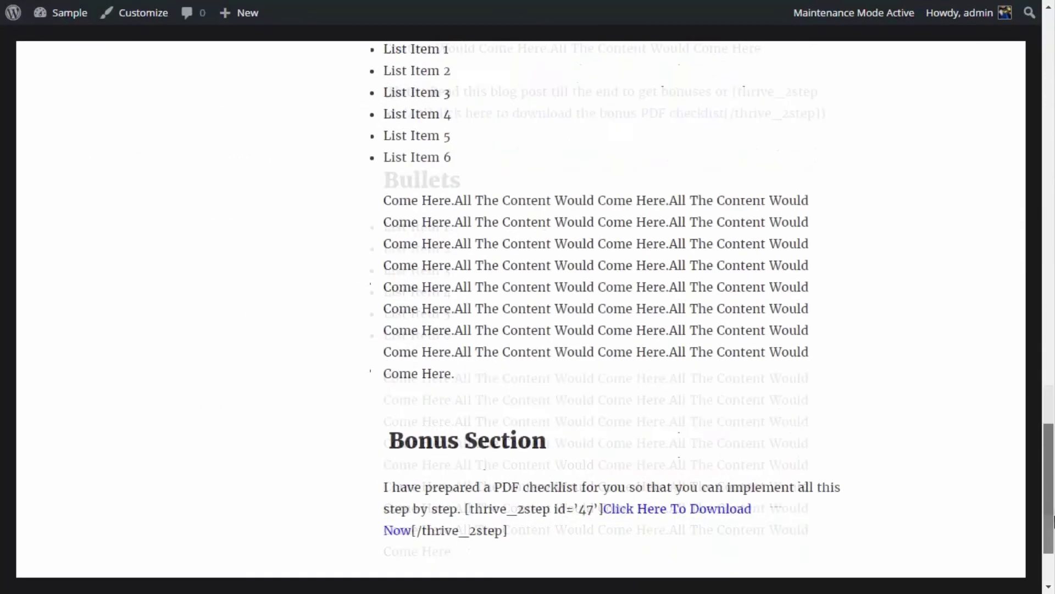
scroll(1053, 522, down, 2)
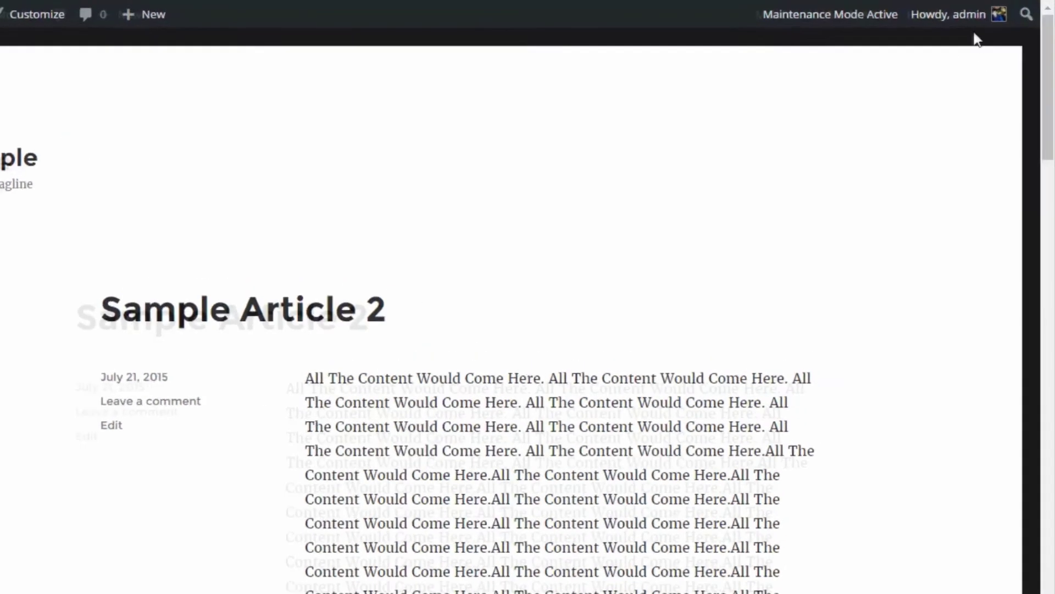
mouse_move(965, 12)
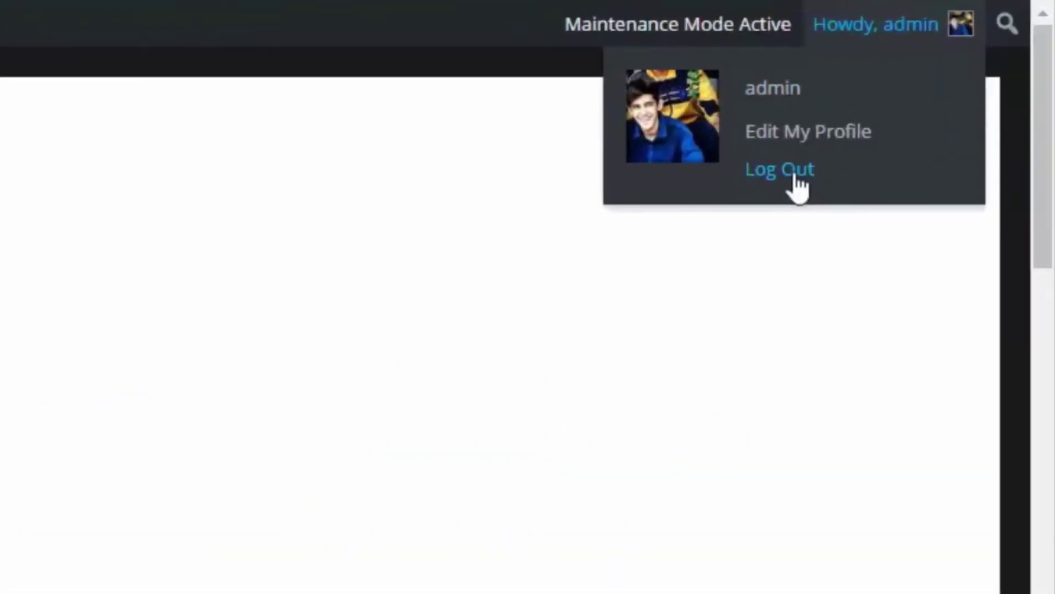
Log out of the admin account and go back to the site via '← Back to Sample'.
click(794, 170)
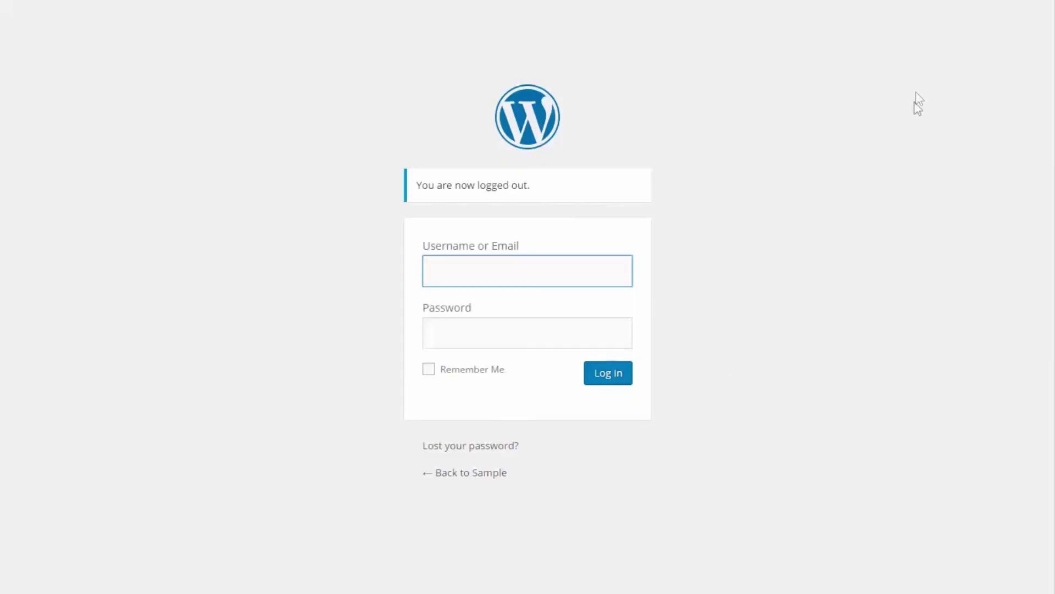
click(473, 478)
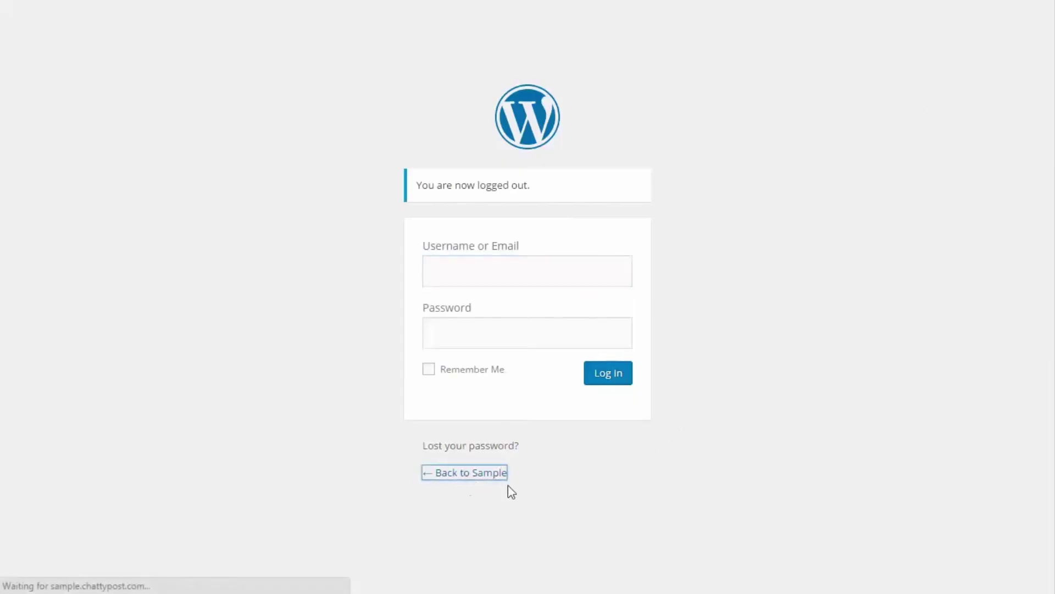